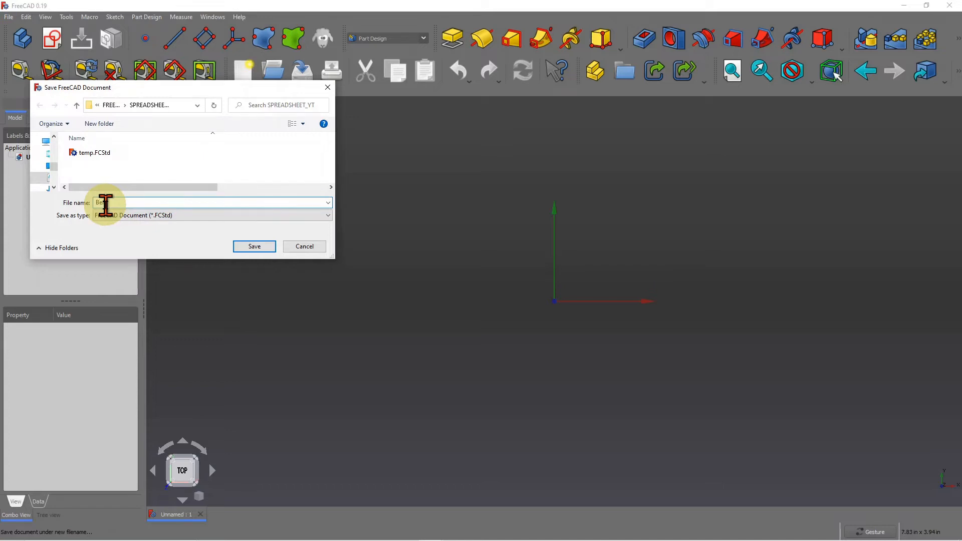
# - Save the document as Bensh_stool and start a new sketch on the XY plane
pyautogui.write('_stool')
pyautogui.press('Return')
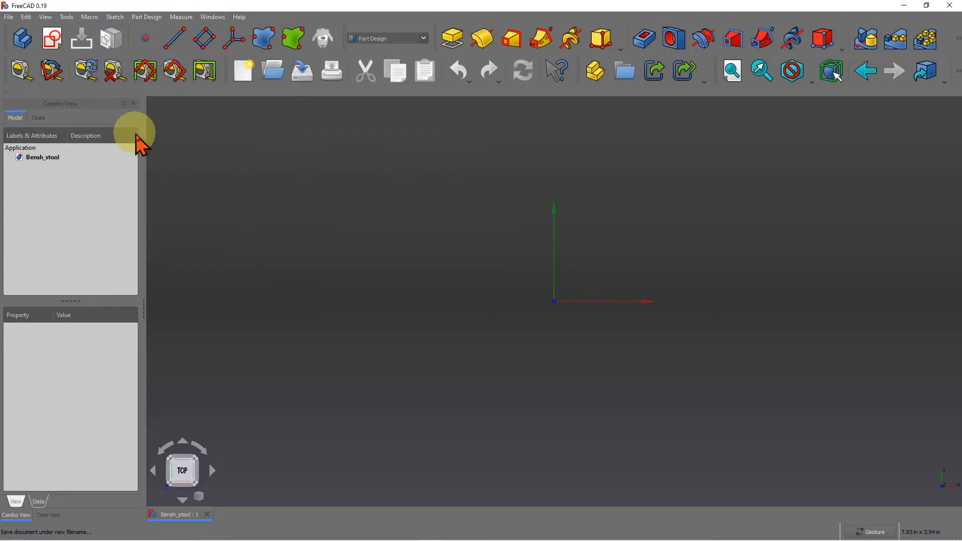
pyautogui.click(52, 40)
pyautogui.click(19, 188)
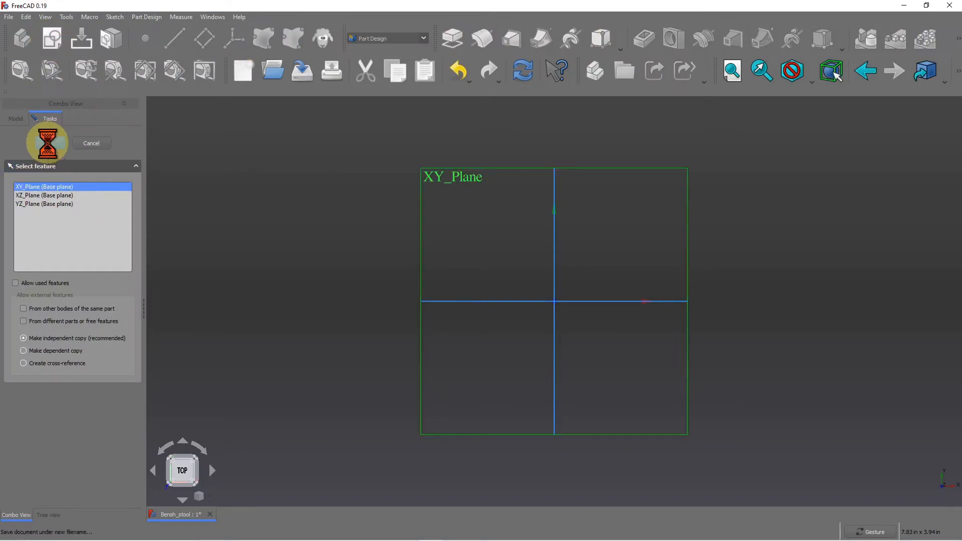
pyautogui.click(49, 143)
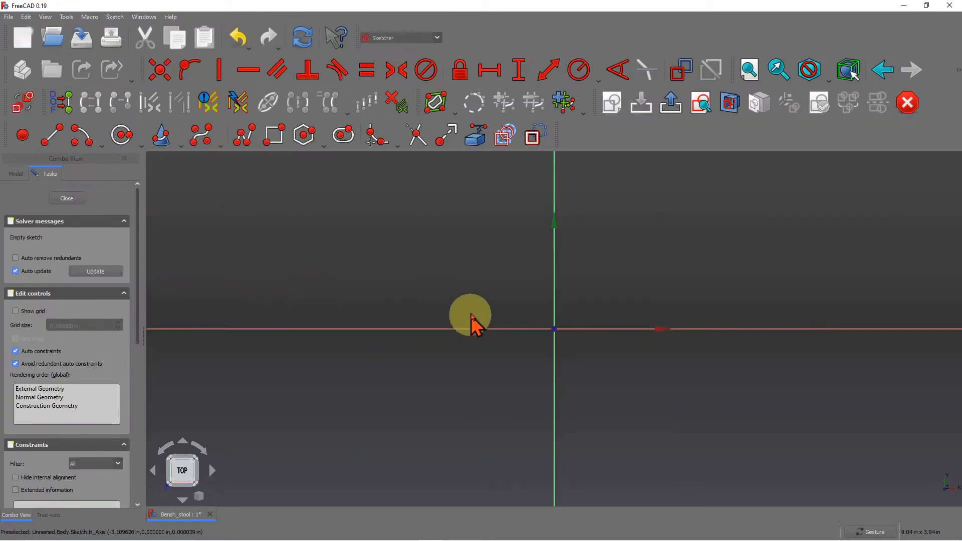
# - Sketch a rectangle about 1 in square around the origin and a larger one about 1.6 by 1.4 in enclosing it
pyautogui.scroll(-1, 495, 277)
pyautogui.scroll(-2, 672, 310)
pyautogui.scroll(2, 643, 307)
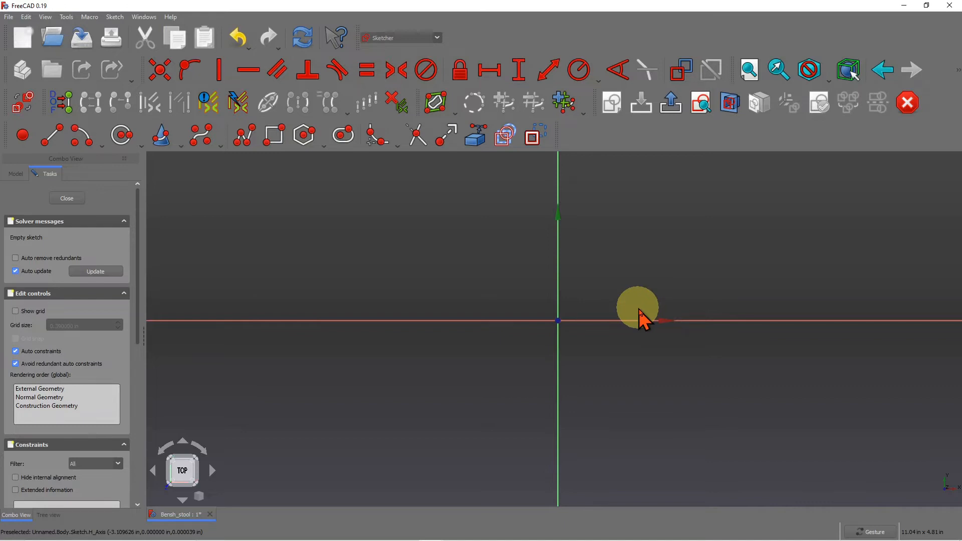
pyautogui.click(275, 143)
pyautogui.click(519, 287)
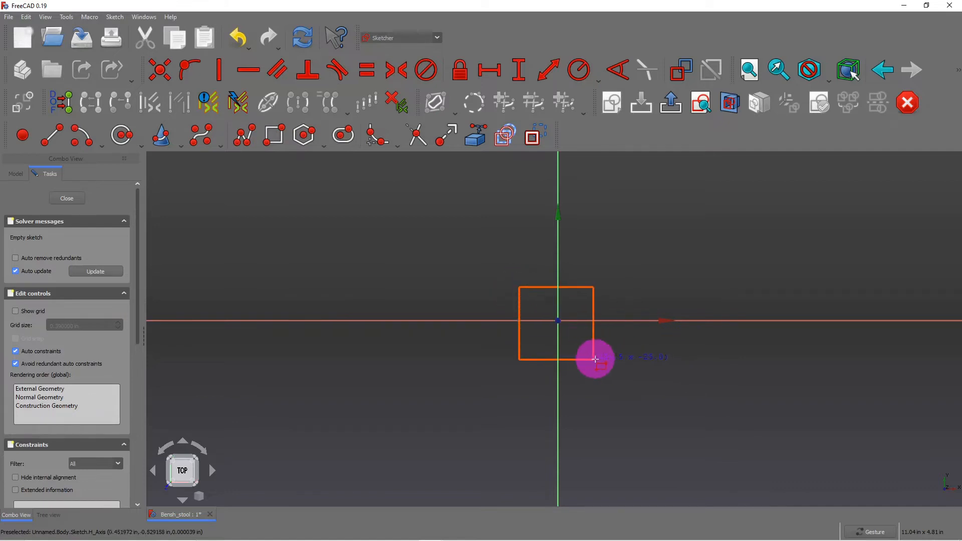
pyautogui.click(595, 359)
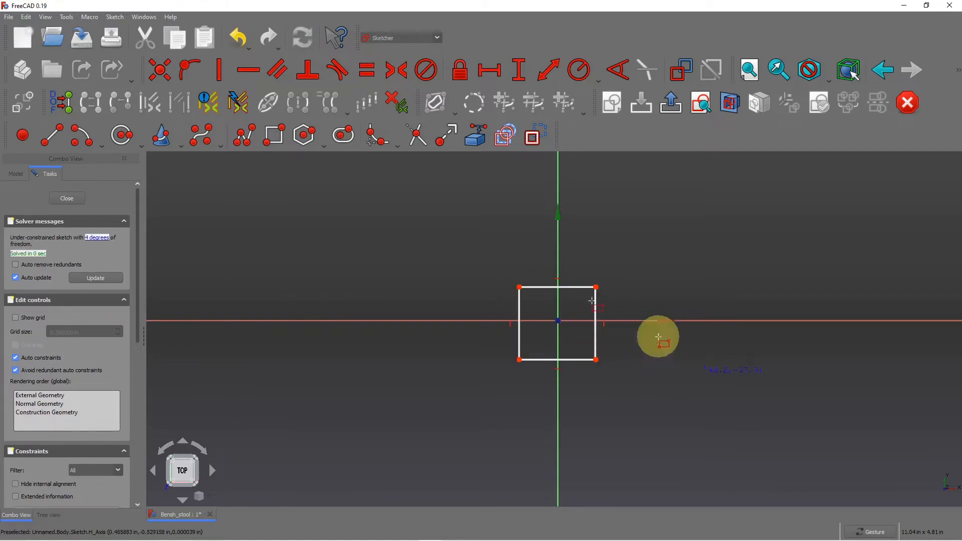
pyautogui.click(275, 137)
pyautogui.click(494, 272)
pyautogui.moveTo(613, 365); pyautogui.dragTo(618, 382)
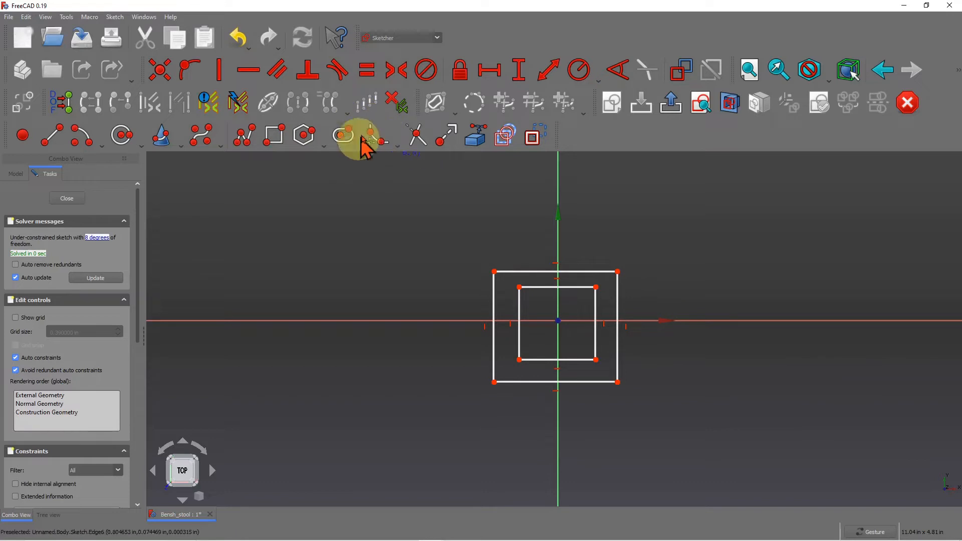
# - Constrain the opposite corners of both the inner and the outer rectangle to be symmetric about the origin
pyautogui.click(397, 79)
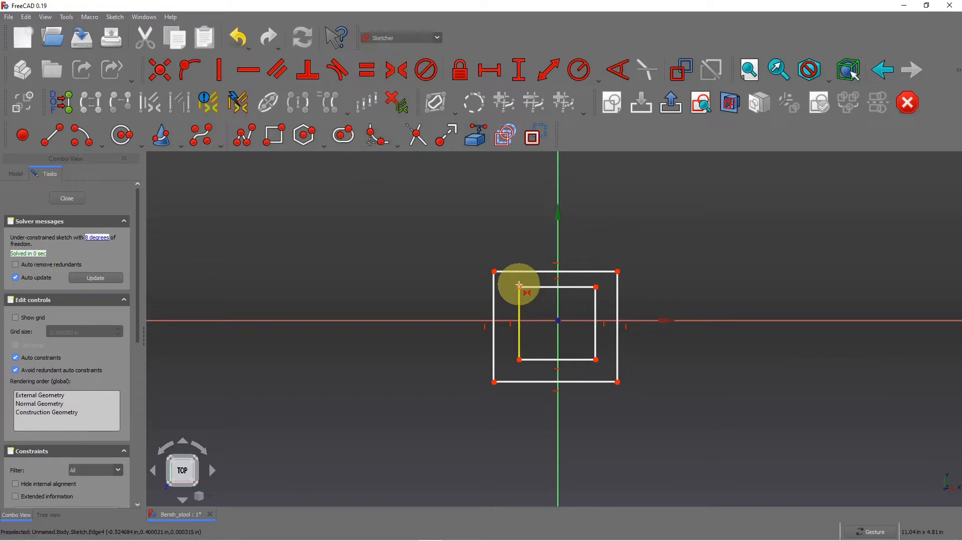
pyautogui.click(518, 287)
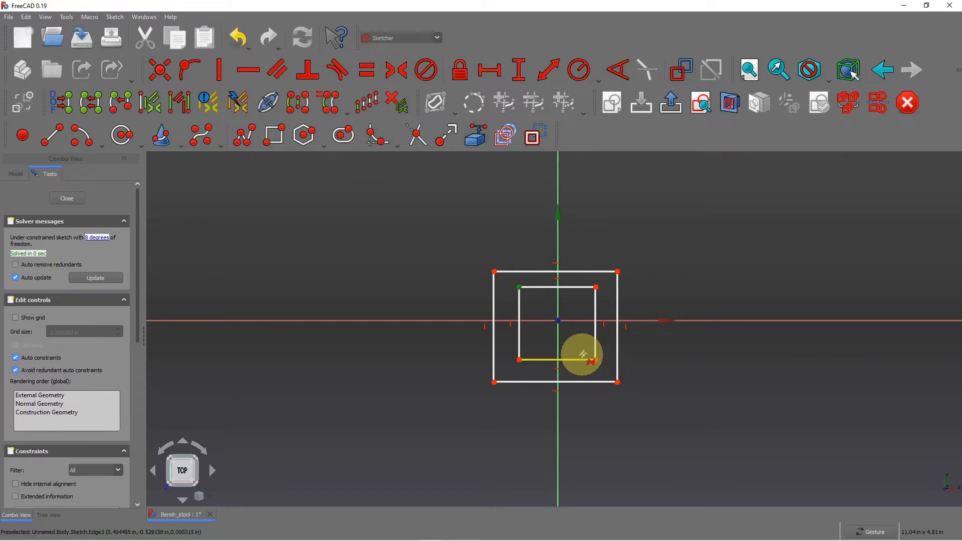
pyautogui.rightClick(595, 360)
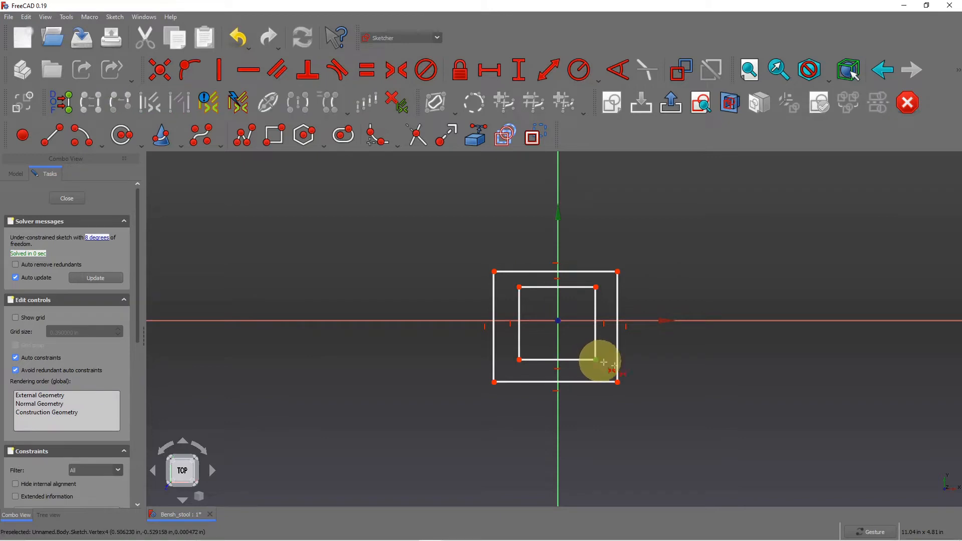
pyautogui.click(603, 362)
pyautogui.click(519, 287)
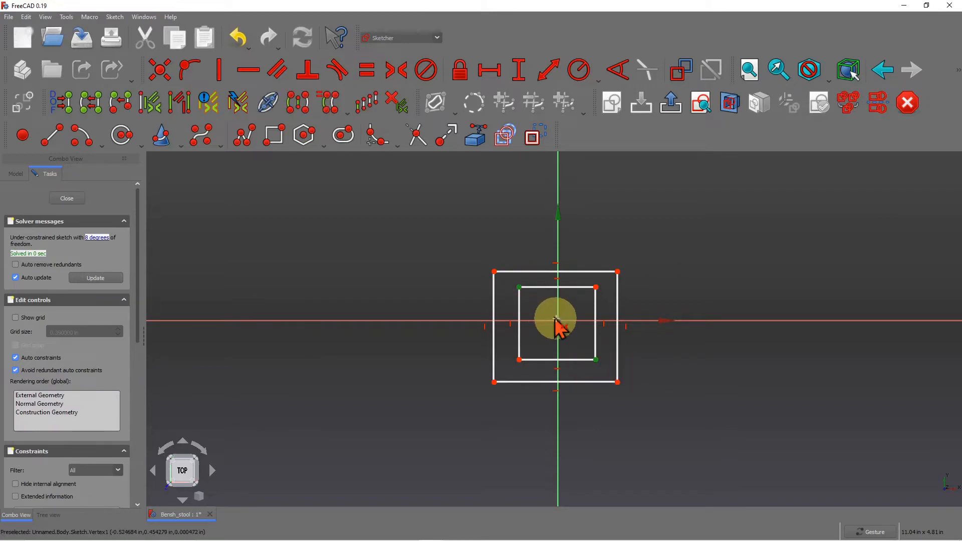
pyautogui.click(558, 321)
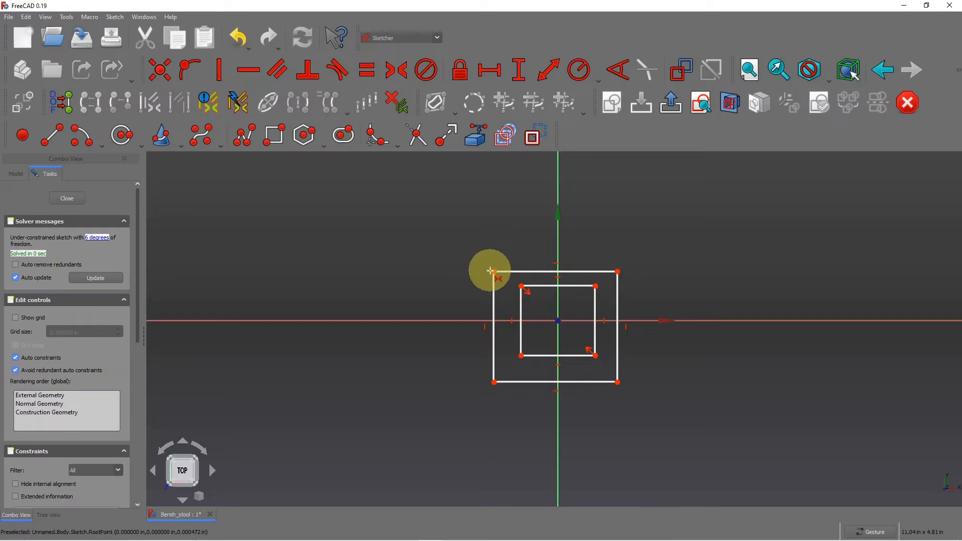
pyautogui.click(494, 272)
pyautogui.click(617, 382)
pyautogui.click(558, 321)
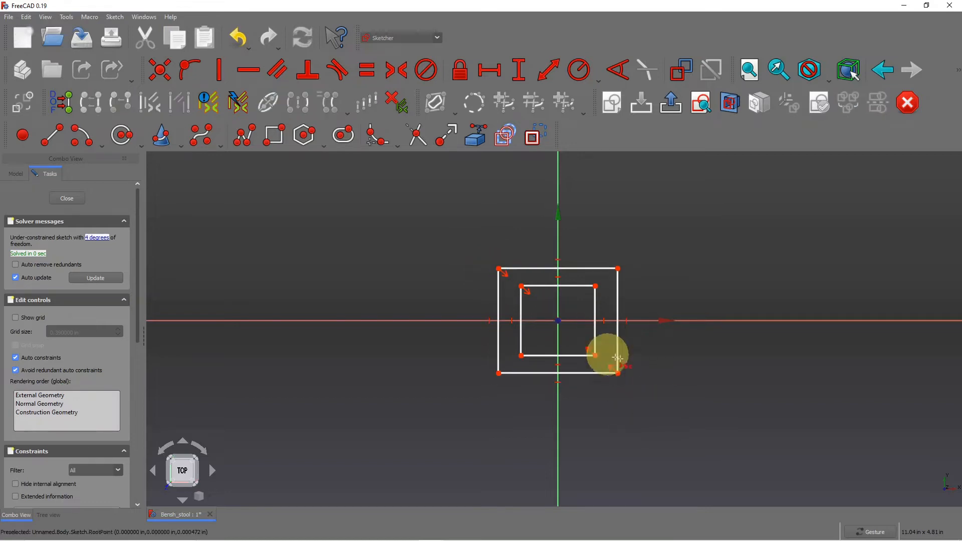
# - Dimension the inner rectangle's height and width, placing both dimensions clear of the outer rectangle
pyautogui.click(520, 76)
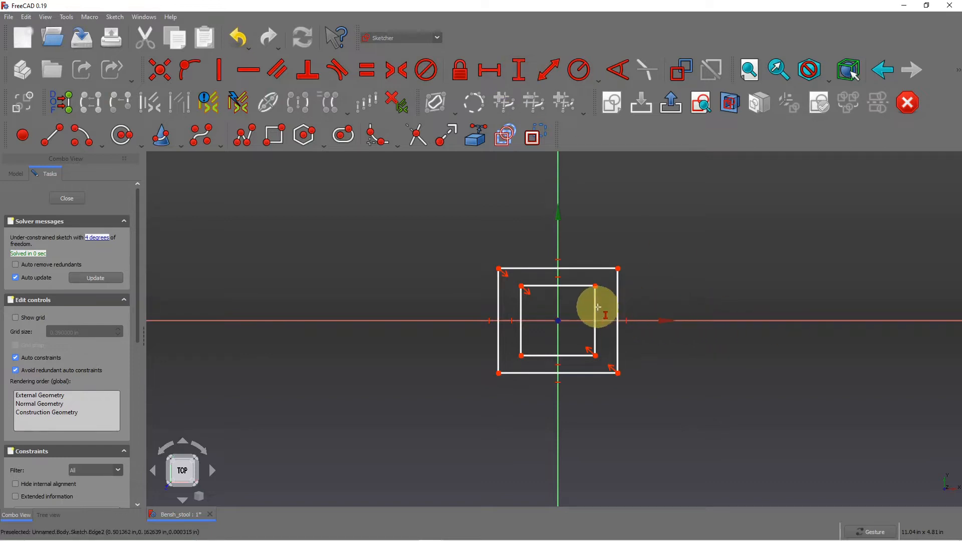
pyautogui.click(596, 307)
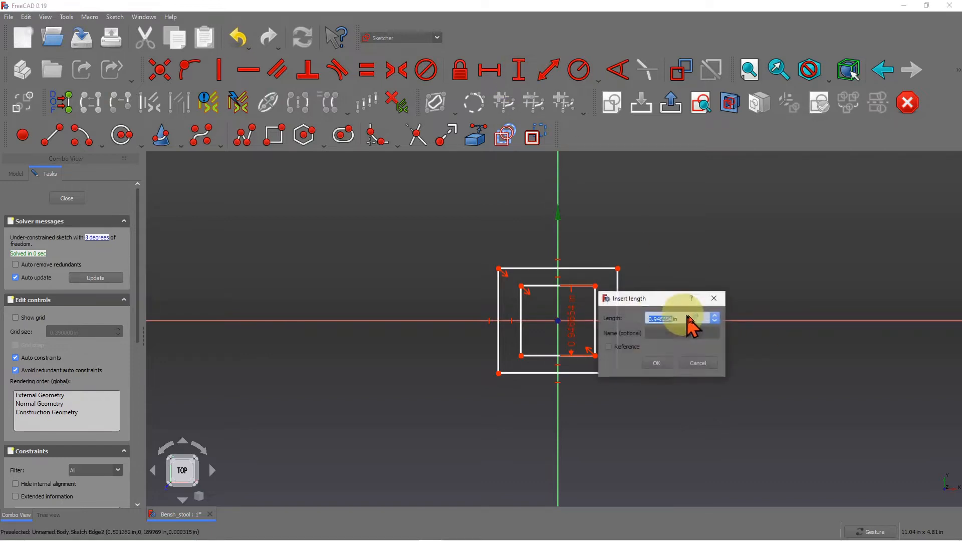
pyautogui.click(658, 365)
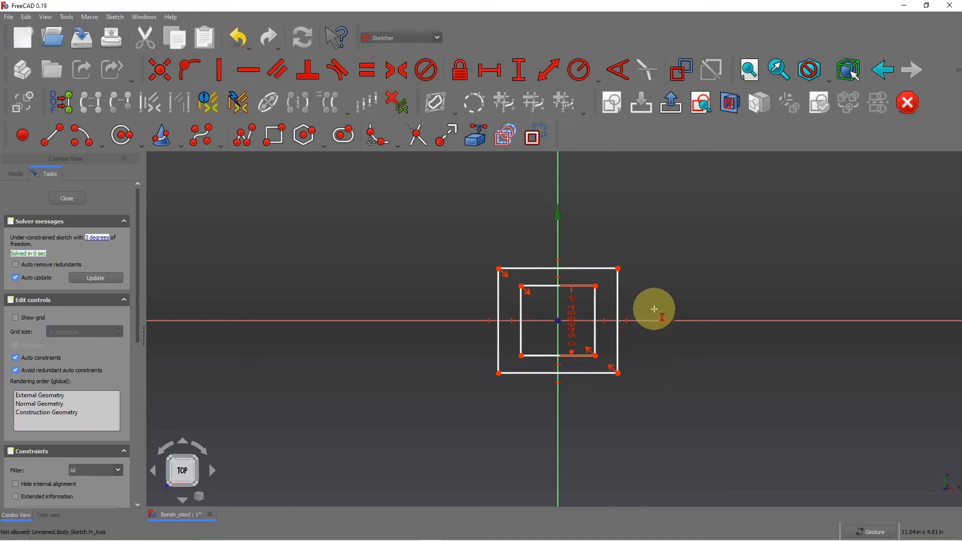
pyautogui.moveTo(571, 324); pyautogui.dragTo(765, 331)
pyautogui.click(490, 69)
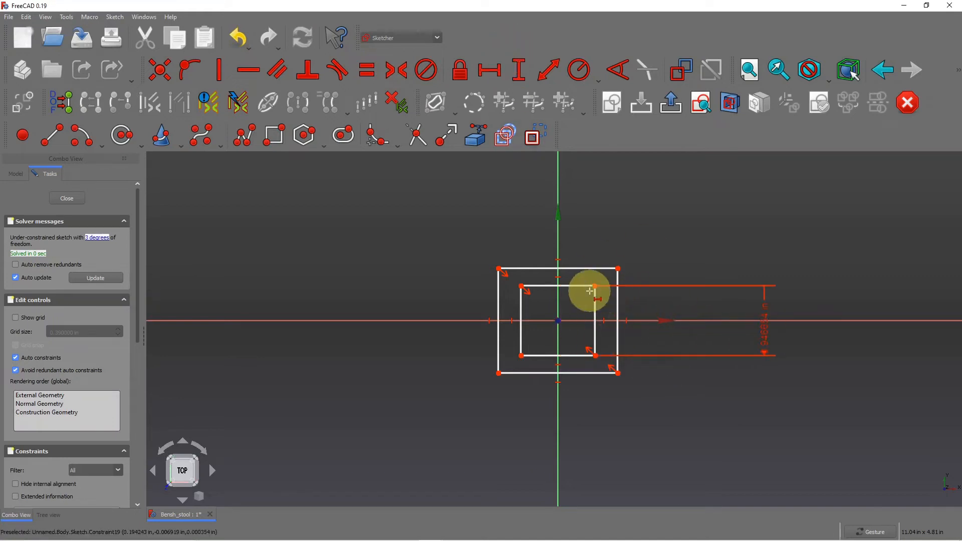
pyautogui.click(576, 287)
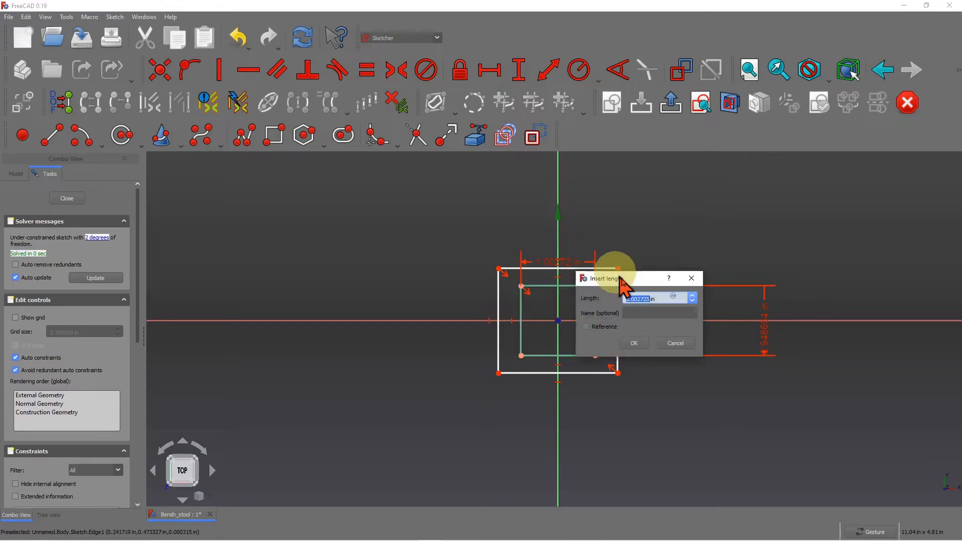
pyautogui.click(634, 345)
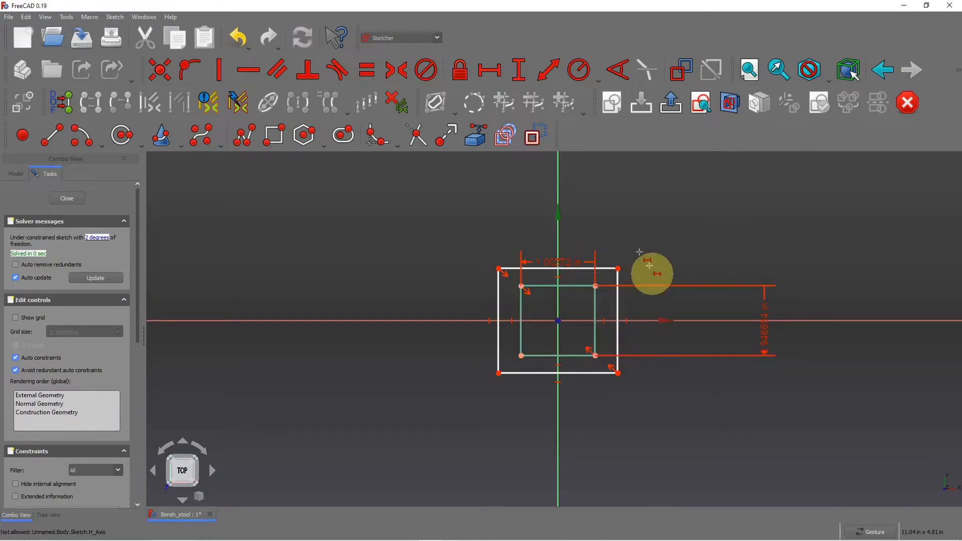
pyautogui.moveTo(566, 264); pyautogui.dragTo(566, 195)
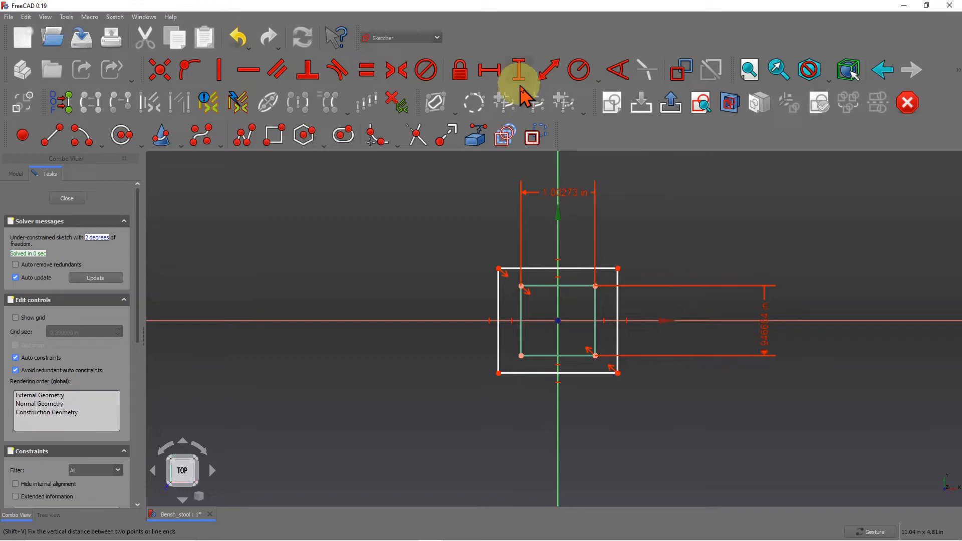
# - Dimension the distance from the outer rectangle's upper-right corner to the inner rectangle's right edge, placing the label clear of the geometry
pyautogui.click(548, 71)
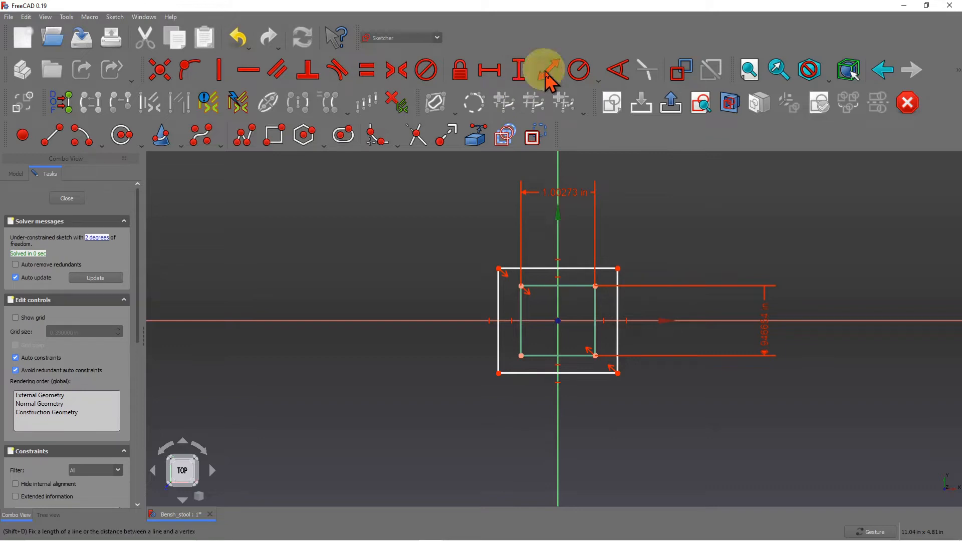
pyautogui.click(618, 268)
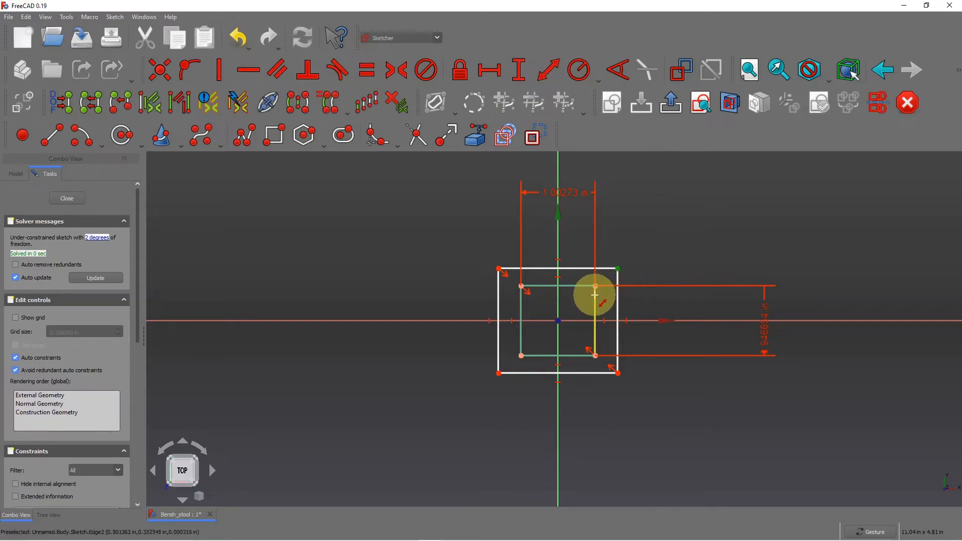
pyautogui.click(594, 295)
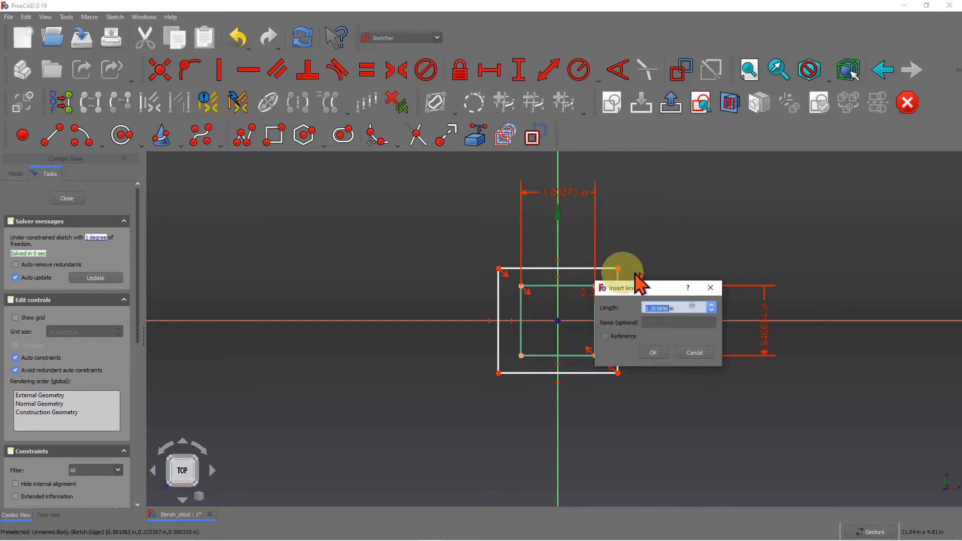
pyautogui.click(655, 353)
pyautogui.moveTo(610, 300); pyautogui.dragTo(781, 210)
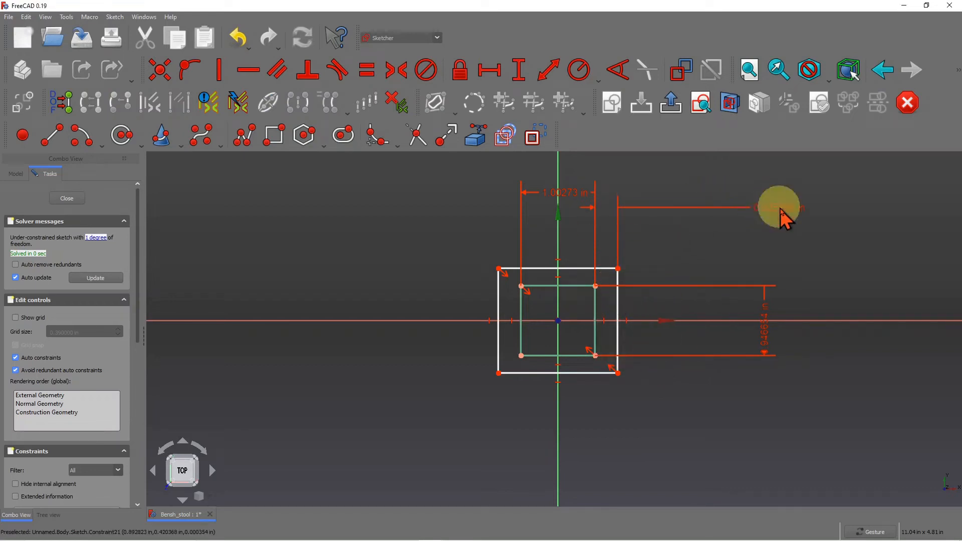
# - Dimension the distance from the outer rectangle's upper-left corner to the inner rectangle's top edge, move its label outside the geometry, and close the sketch
pyautogui.click(548, 71)
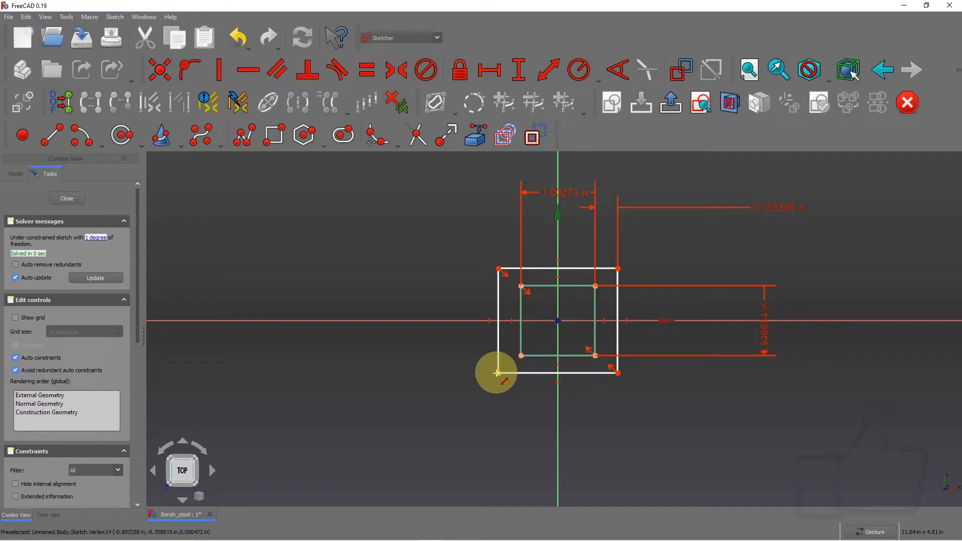
pyautogui.rightClick(502, 371)
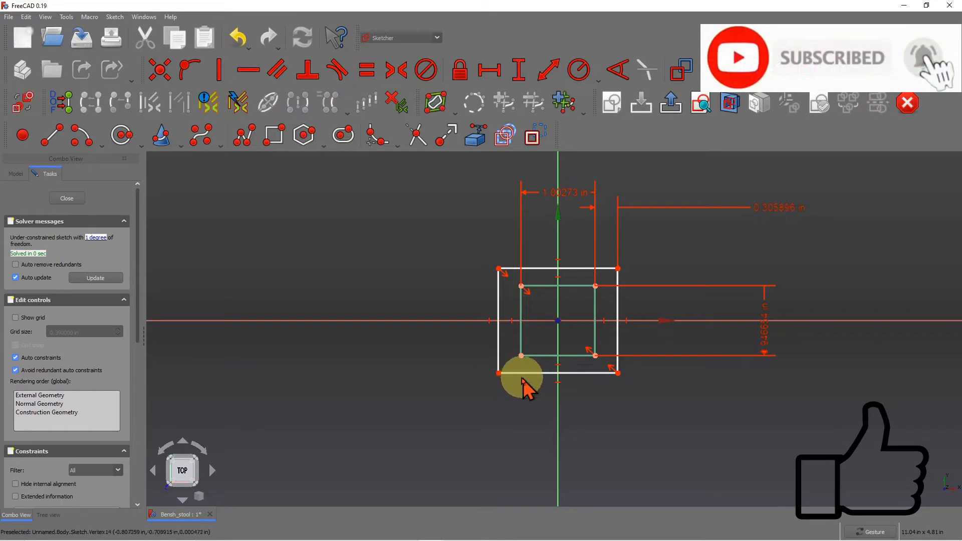
pyautogui.click(548, 71)
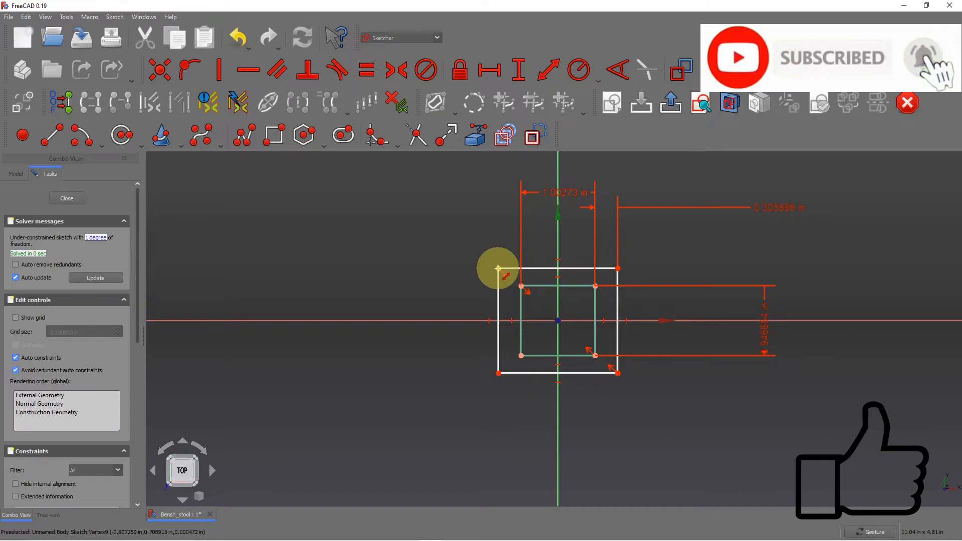
pyautogui.click(498, 269)
pyautogui.click(522, 285)
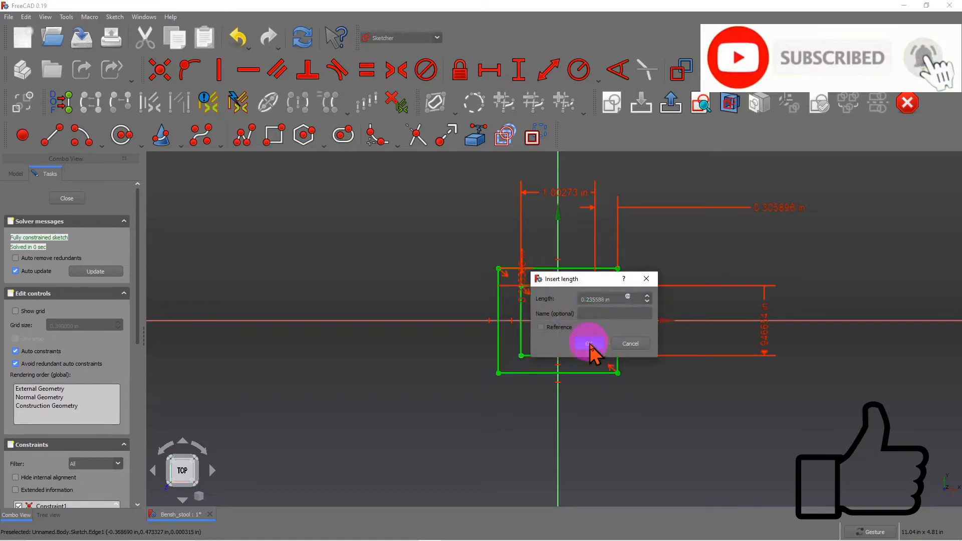
pyautogui.click(591, 347)
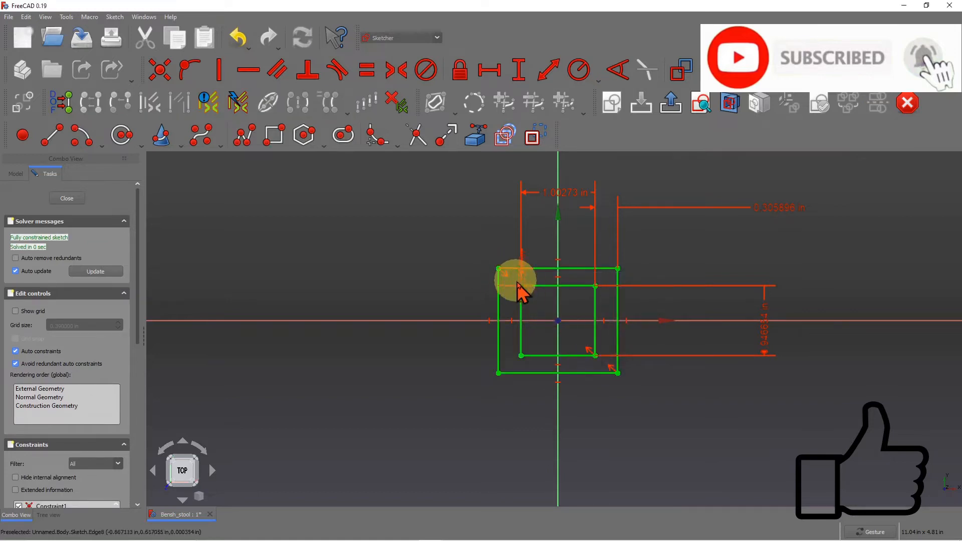
pyautogui.moveTo(521, 277); pyautogui.dragTo(379, 281)
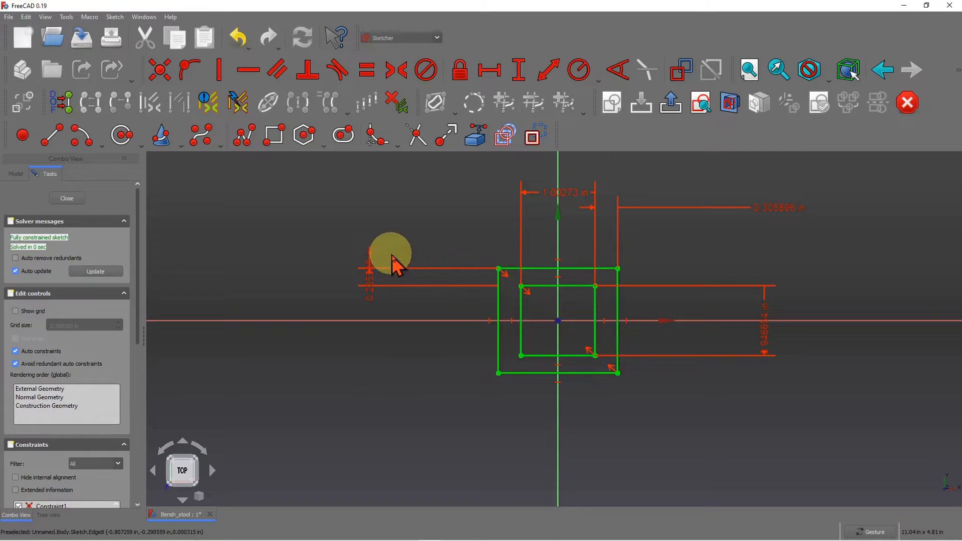
pyautogui.moveTo(369, 273)
pyautogui.mouseDown()
pyautogui.moveTo(372, 247)
pyautogui.moveTo(398, 216)
pyautogui.mouseUp()
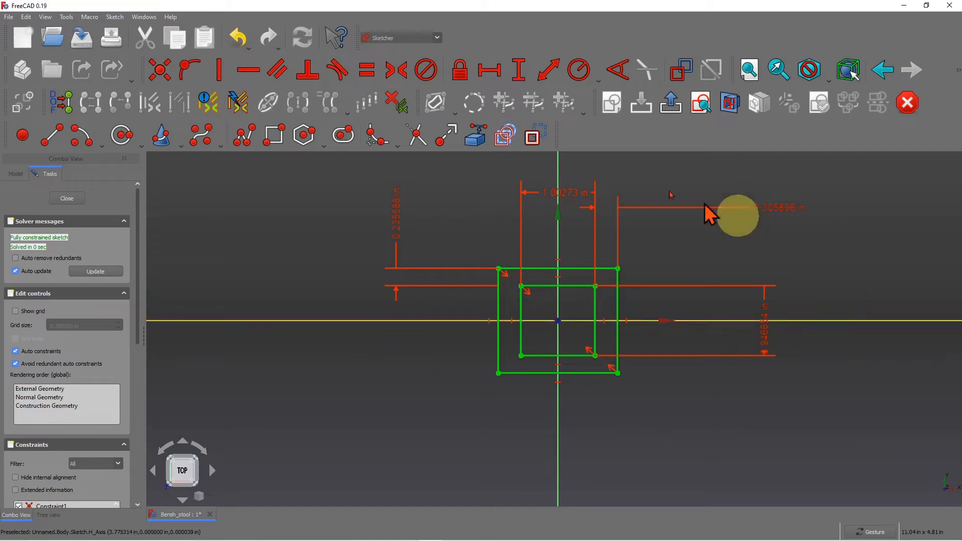
pyautogui.click(67, 199)
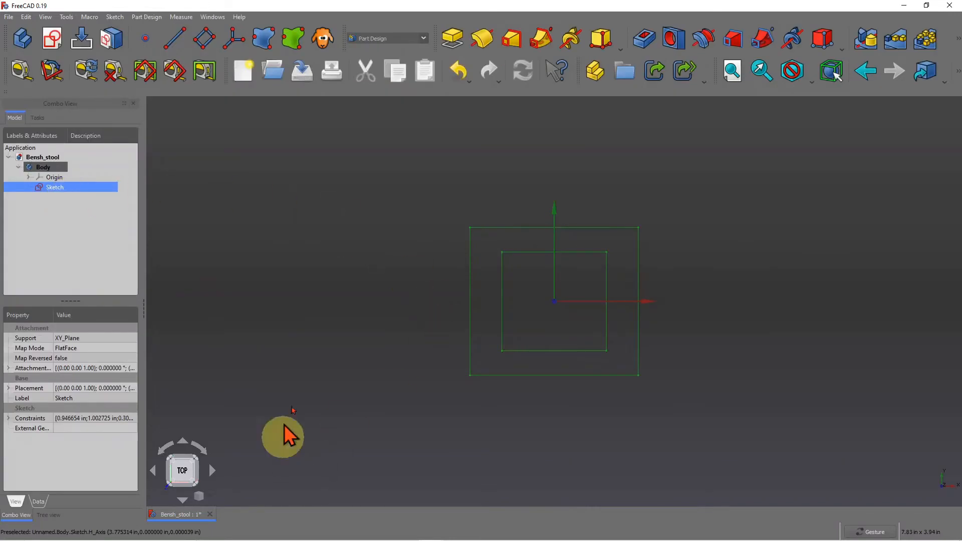
# - Switch from the Part Design workbench to the Spreadsheet workbench
pyautogui.scroll(-1, 552, 421)
pyautogui.scroll(2, 551, 417)
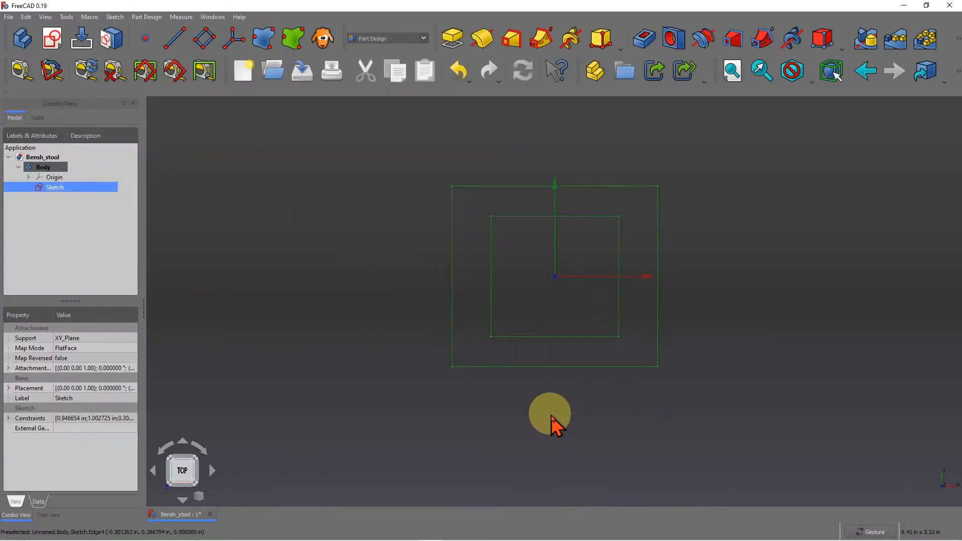
pyautogui.click(424, 39)
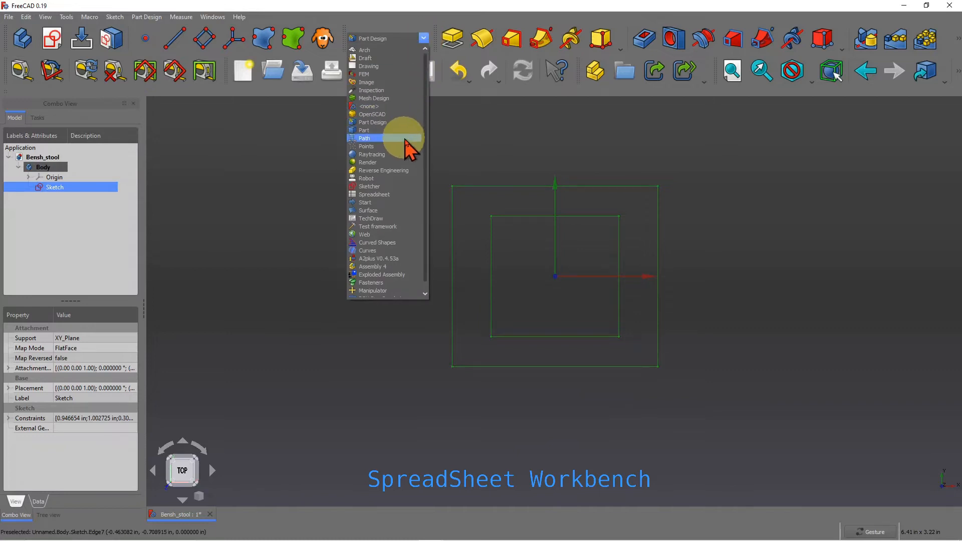
pyautogui.click(373, 194)
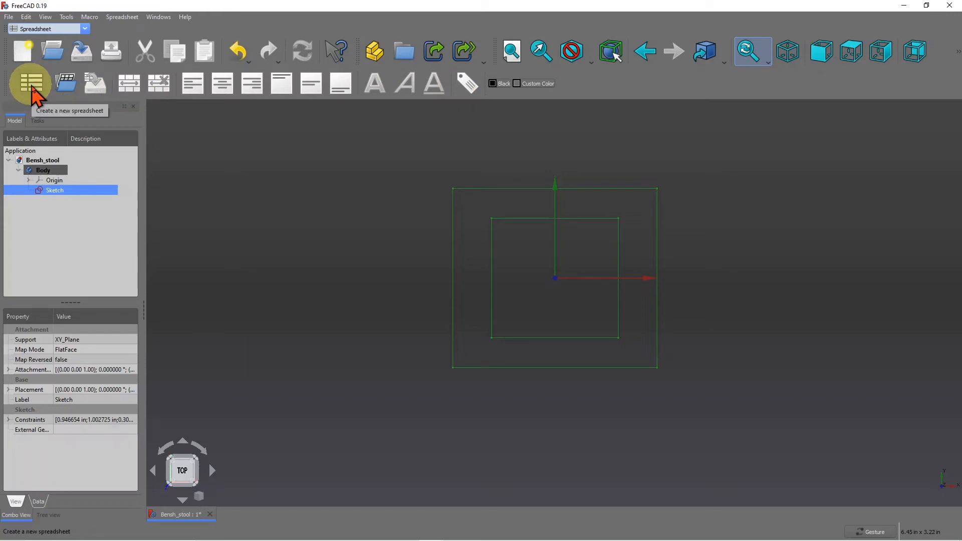
# - Create a new spreadsheet and enter the labels Thickness, Width and Height in cells A2 to A4
pyautogui.click(31, 82)
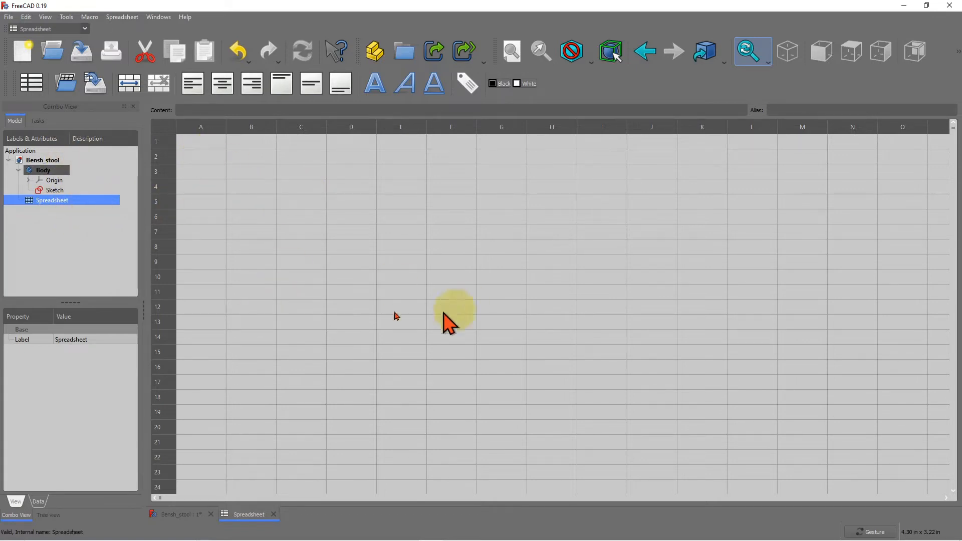
pyautogui.click(204, 159)
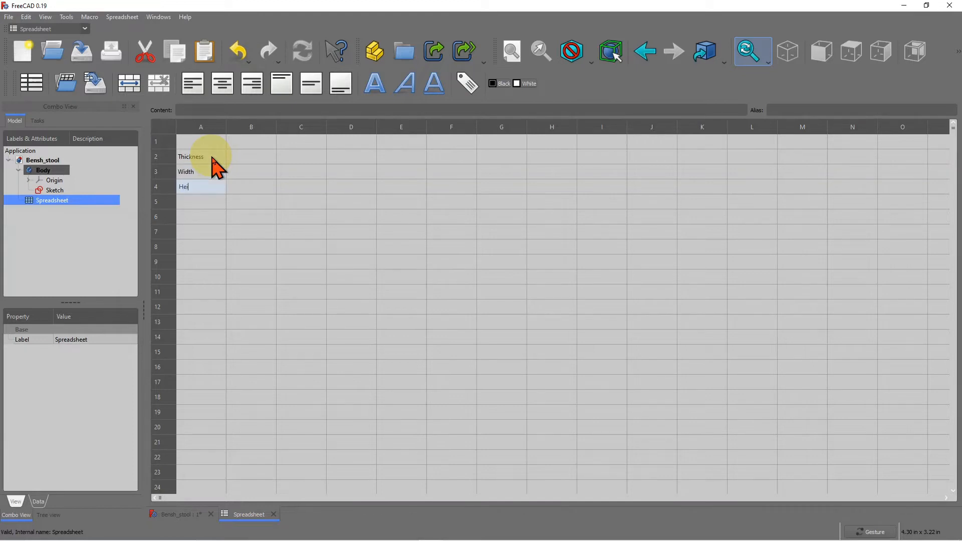
# - Enter 0.25 for Thickness, 1 for Width and 1.5 for Height in cells B2 to B4
pyautogui.click(263, 155)
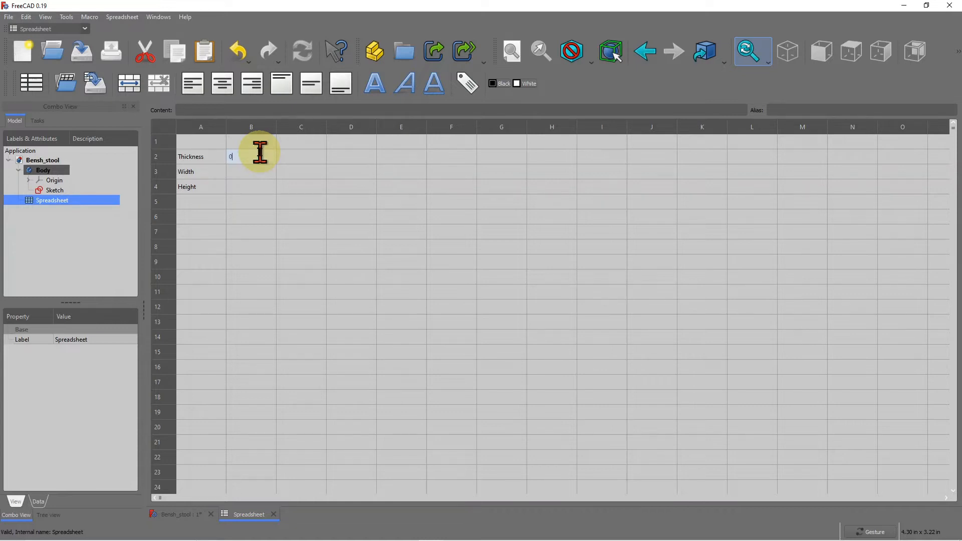
pyautogui.press('Return')
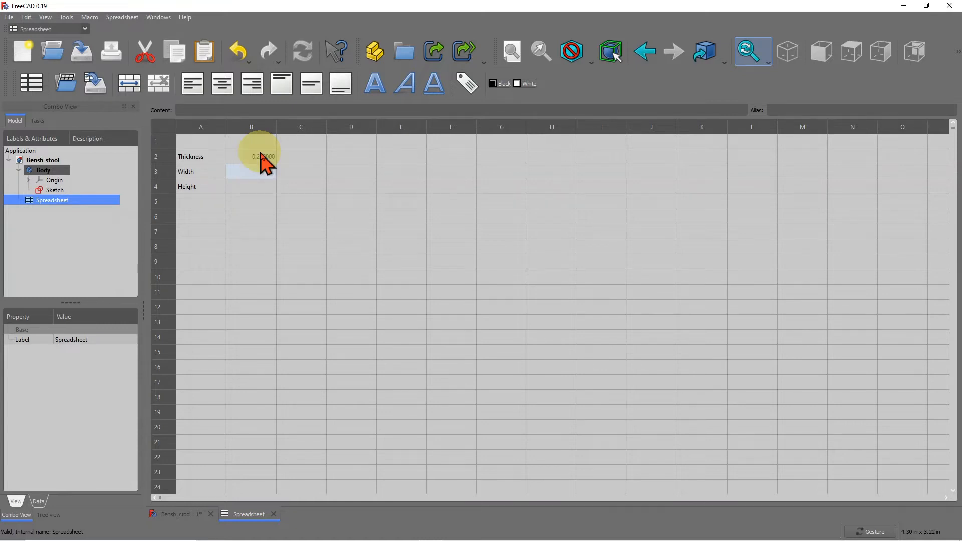
pyautogui.write('1')
pyautogui.press('Return')
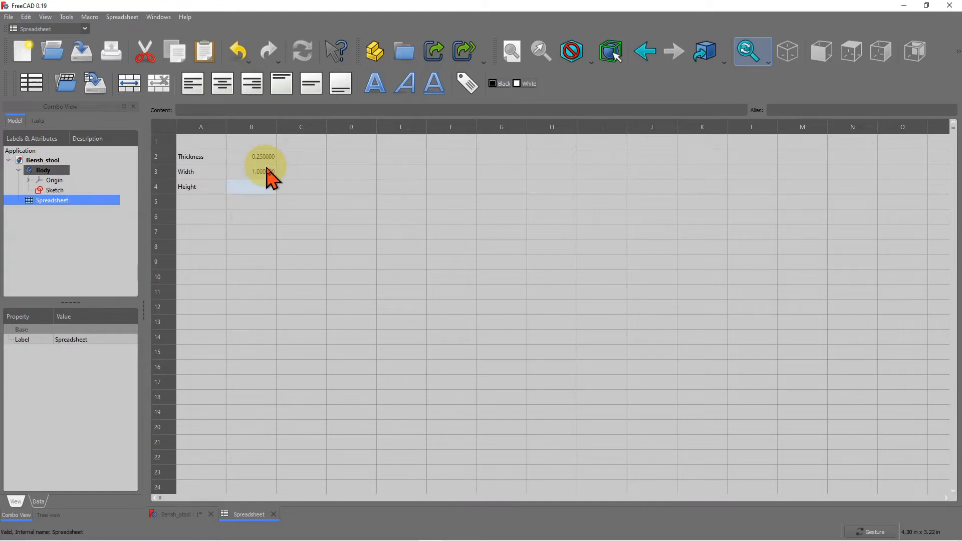
pyautogui.write('1.5')
pyautogui.press('Return')
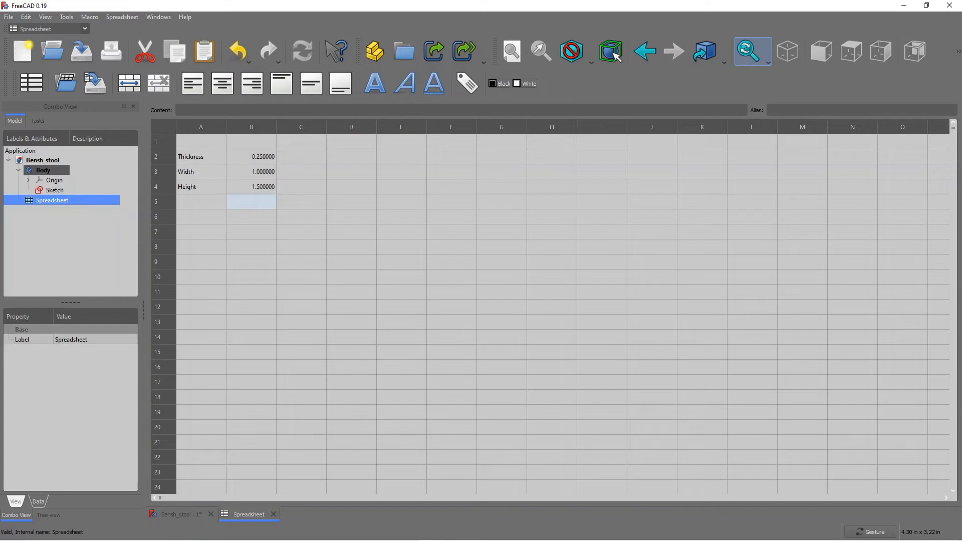